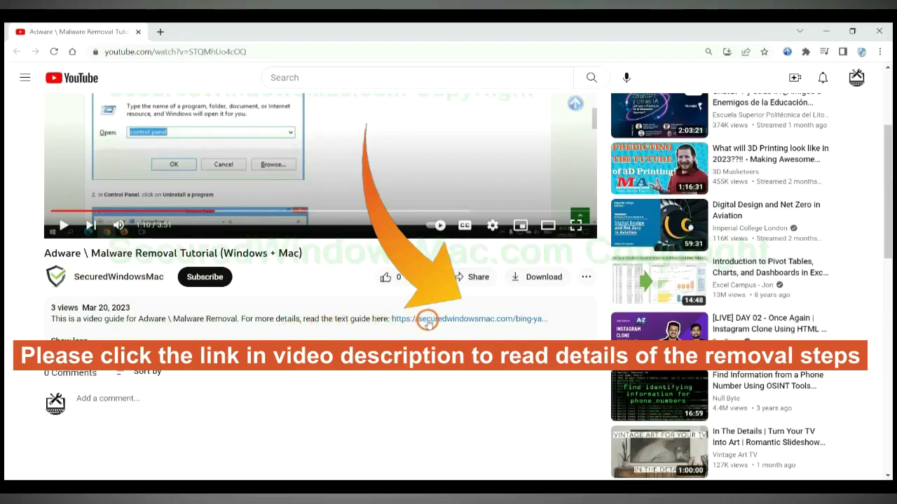
# Open the securedwindowsmac.com removal guide from the video description in a new tab.
pyautogui.click(427, 320)
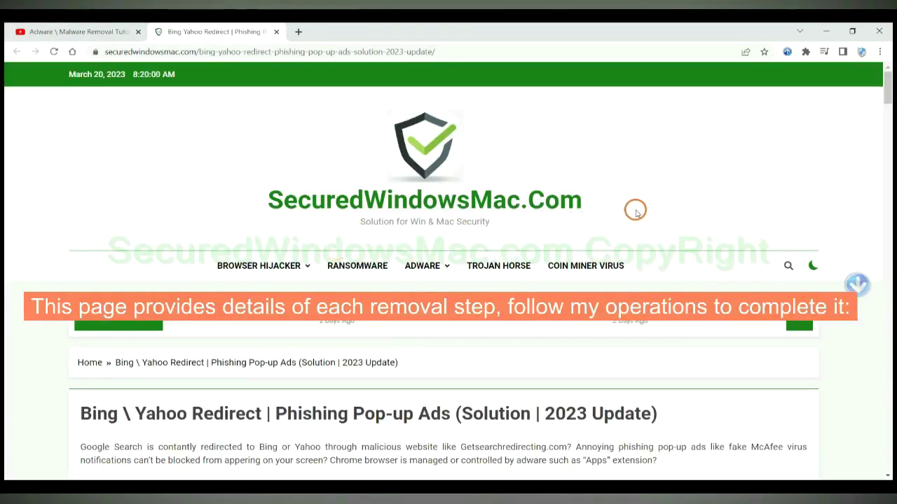
# Scroll to the 'Instant Automatic Removal (Win OS + Mac OS)' section and briefly highlight its heading.
pyautogui.scroll(-10, 635, 210)
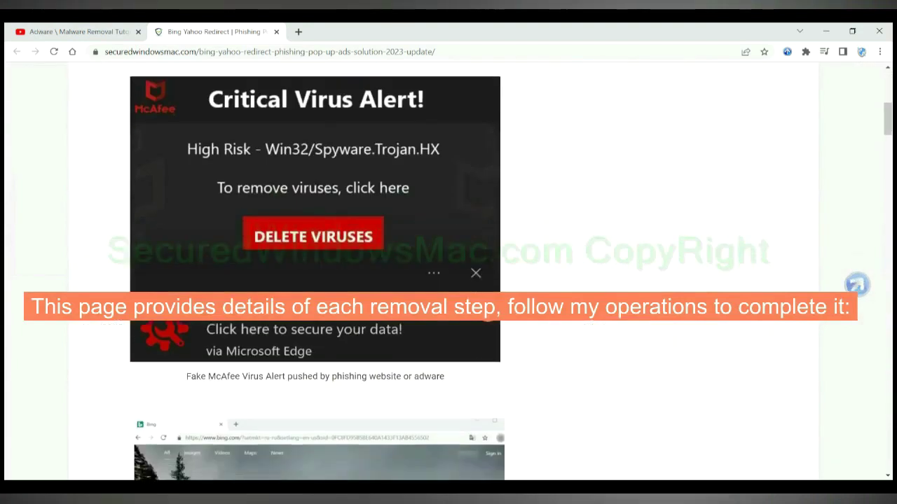
pyautogui.scroll(-4, 489, 313)
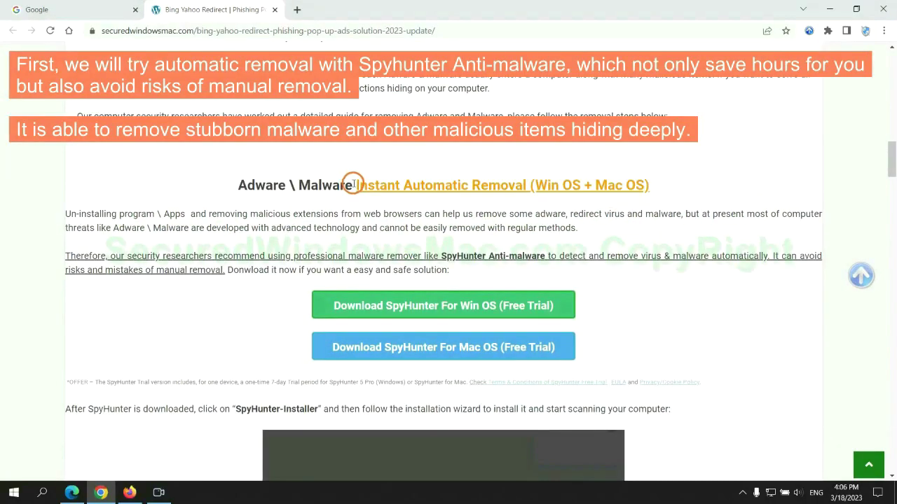
pyautogui.moveTo(355, 183); pyautogui.dragTo(524, 185)
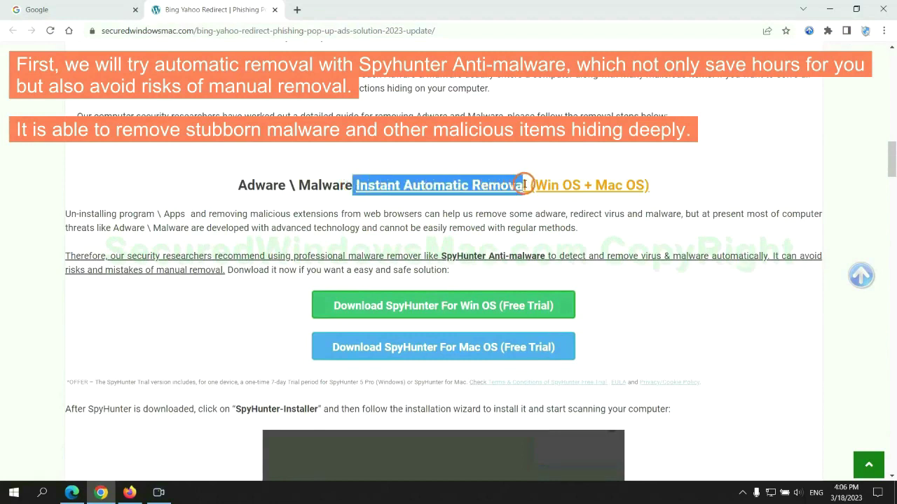
pyautogui.click(457, 161)
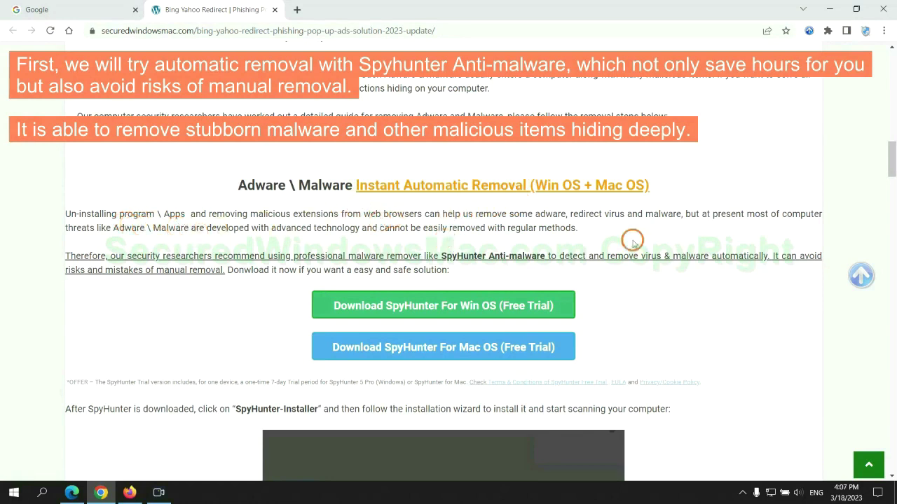
# Download SpyHunter-Installer.exe via 'Download SpyHunter For Win OS (Free Trial)' and keep it despite the warning.
pyautogui.scroll(-1, 446, 254)
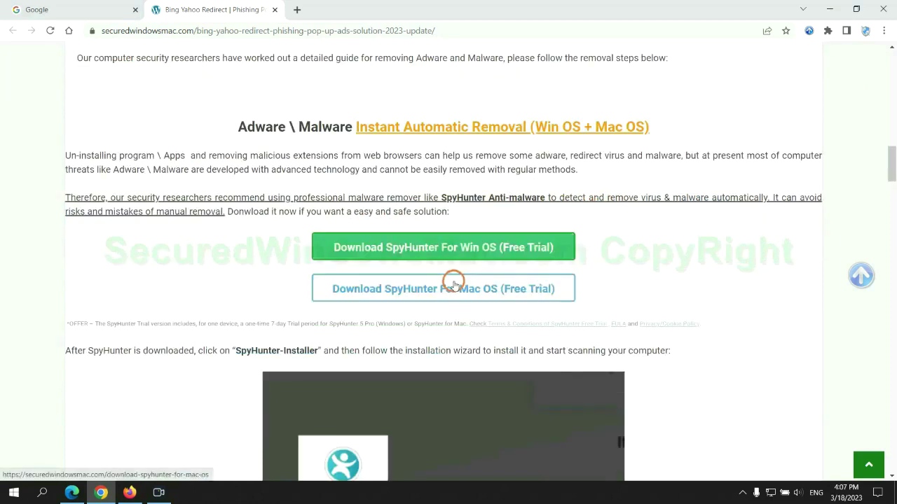
pyautogui.scroll(-1, 454, 284)
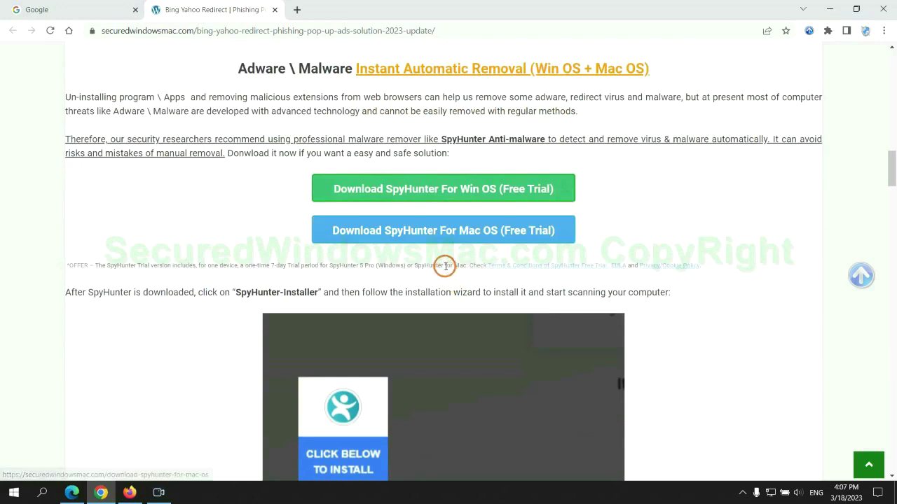
pyautogui.scroll(-1, 448, 210)
pyautogui.click(453, 136)
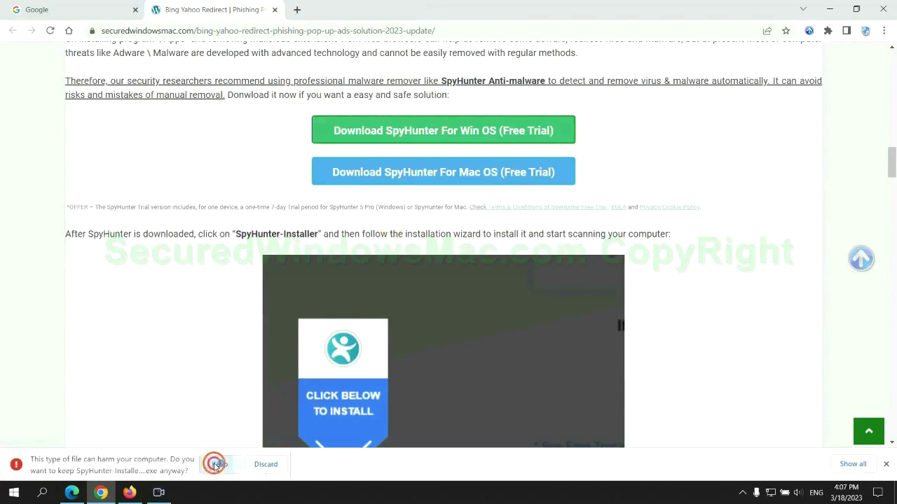
pyautogui.click(218, 464)
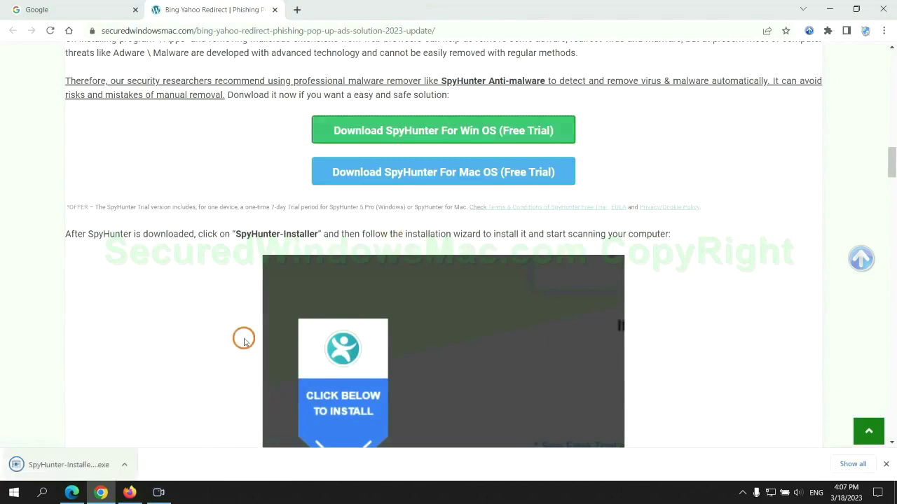
# Run the SpyHunter installer, accept the EULA and Privacy Policy, and install SpyHunter 5.
pyautogui.click(85, 465)
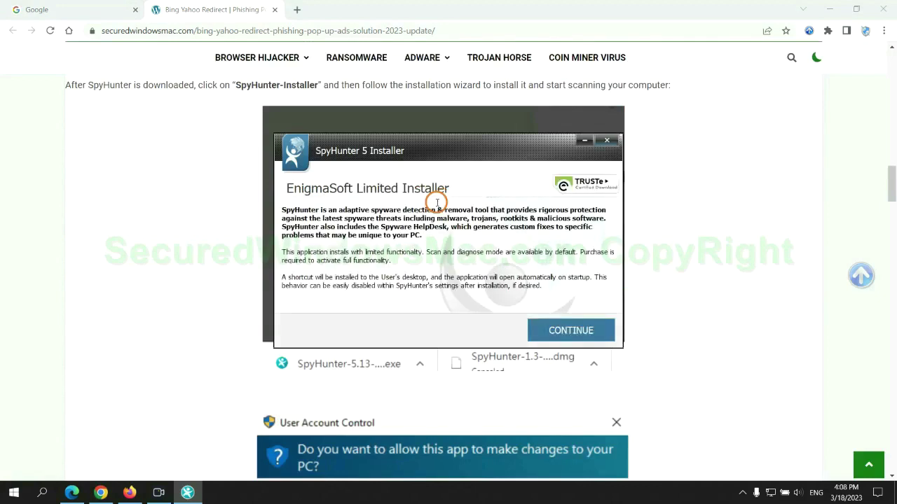
pyautogui.click(590, 330)
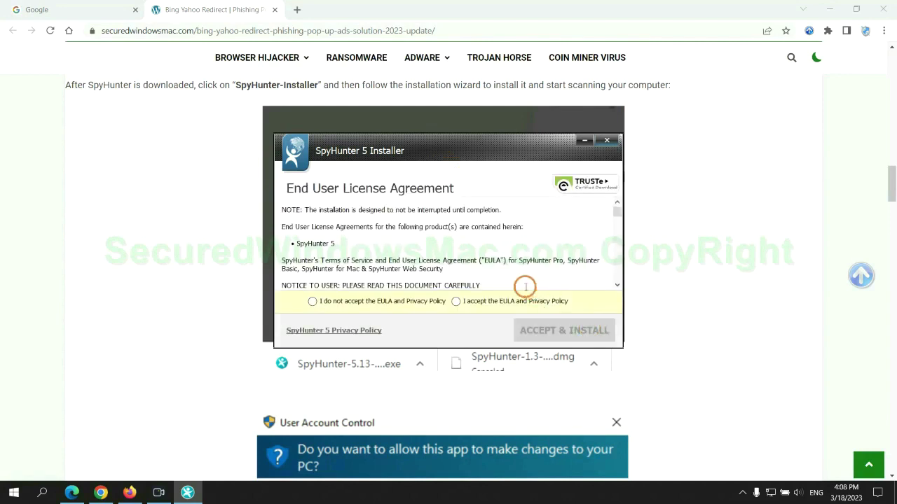
pyautogui.click(455, 301)
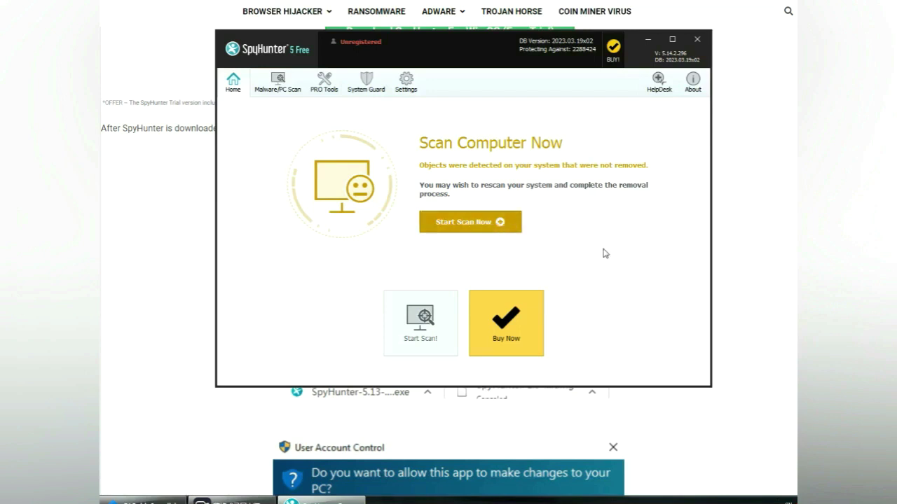
# Scan the computer, proceed past the 703 detected issues, and request the 7-day free trial.
pyautogui.click(470, 221)
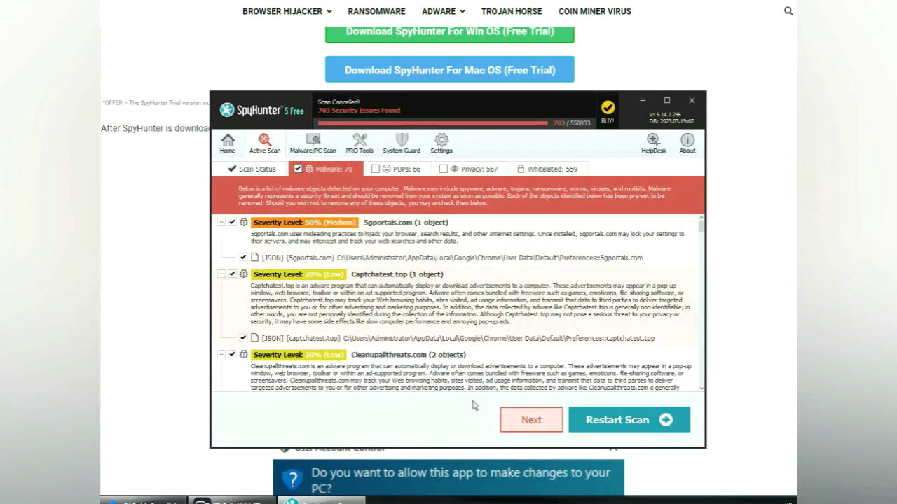
pyautogui.click(548, 423)
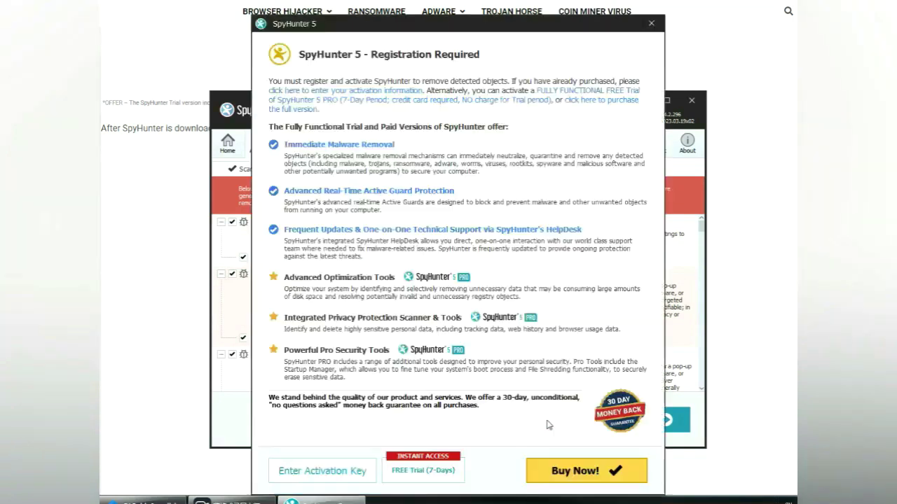
pyautogui.click(424, 471)
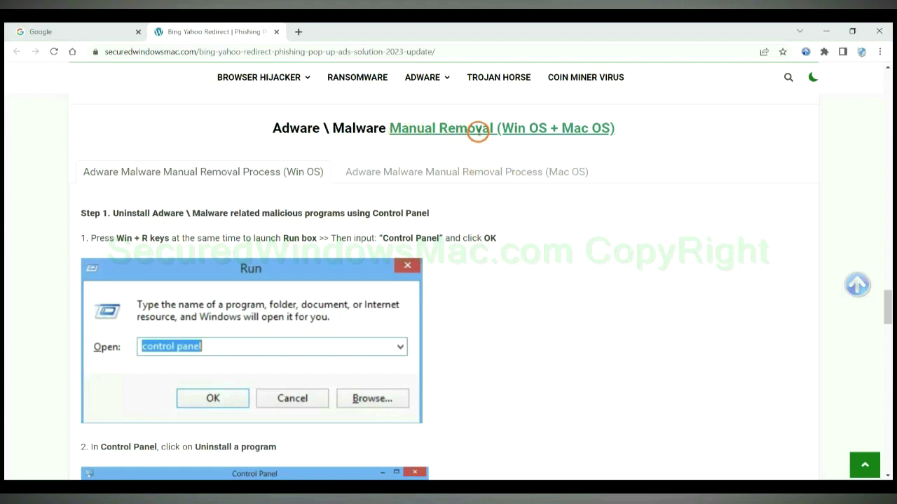
# View the Manual Removal Mac OS tab, then return to Win OS Step 1 on uninstalling programs.
pyautogui.moveTo(502, 129); pyautogui.dragTo(547, 129)
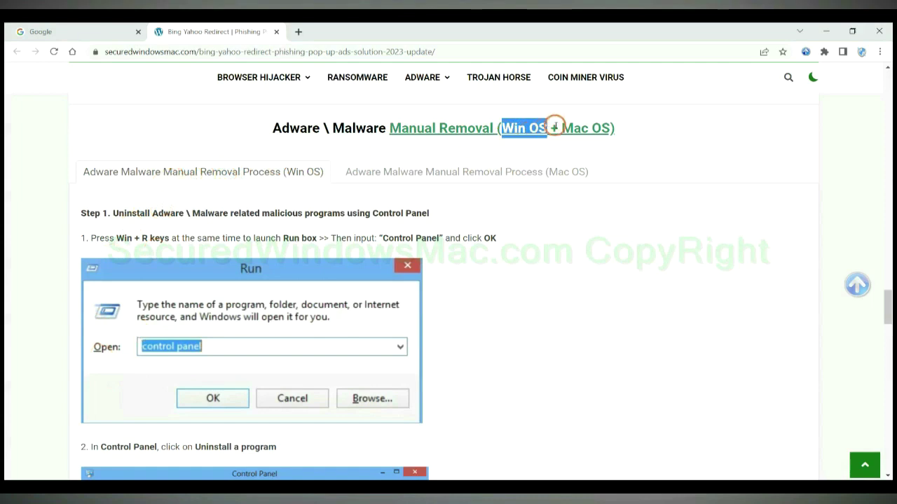
pyautogui.moveTo(560, 128); pyautogui.dragTo(610, 128)
pyautogui.click(460, 171)
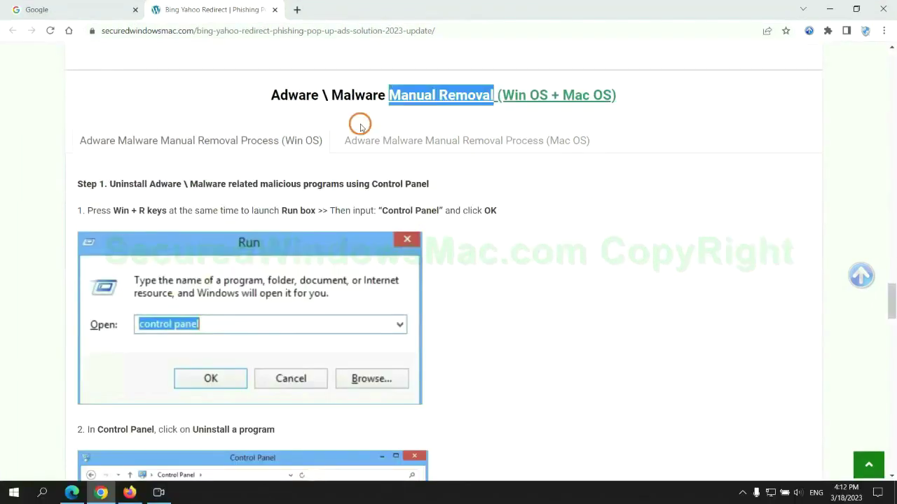
pyautogui.scroll(2, 334, 240)
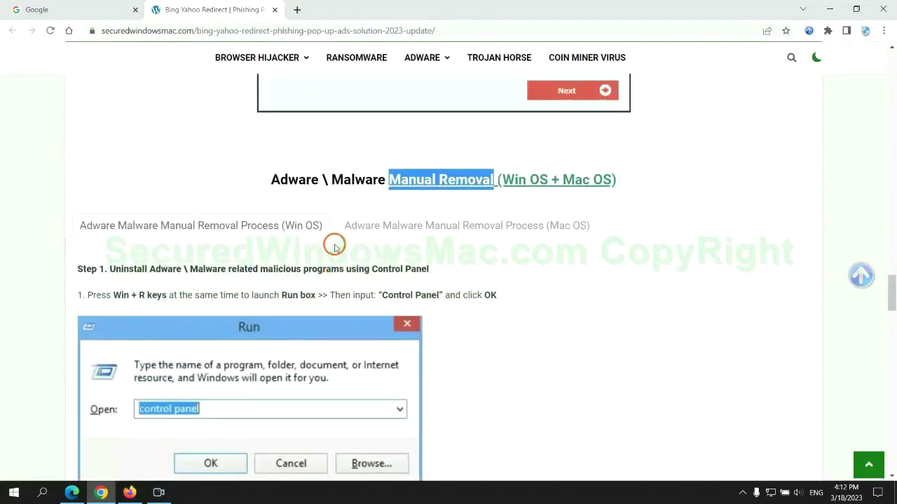
pyautogui.scroll(-2, 231, 189)
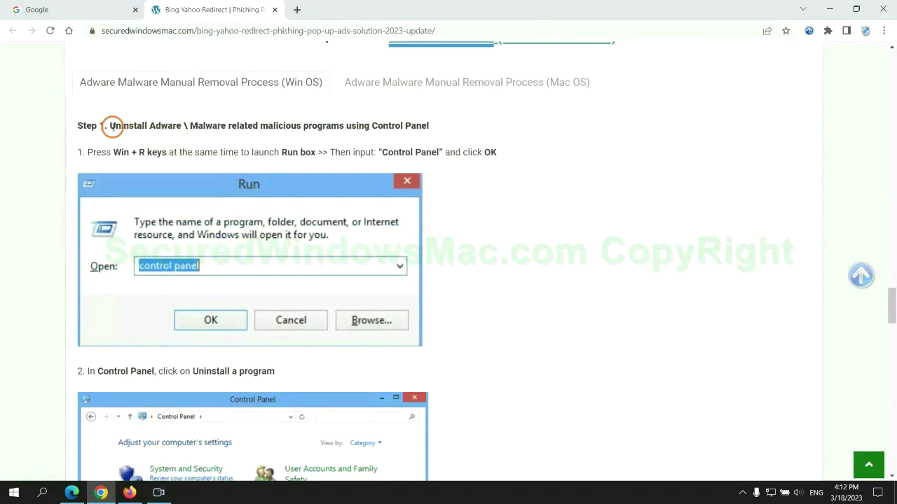
pyautogui.moveTo(111, 128); pyautogui.dragTo(344, 130)
pyautogui.click(596, 182)
pyautogui.scroll(-2, 560, 184)
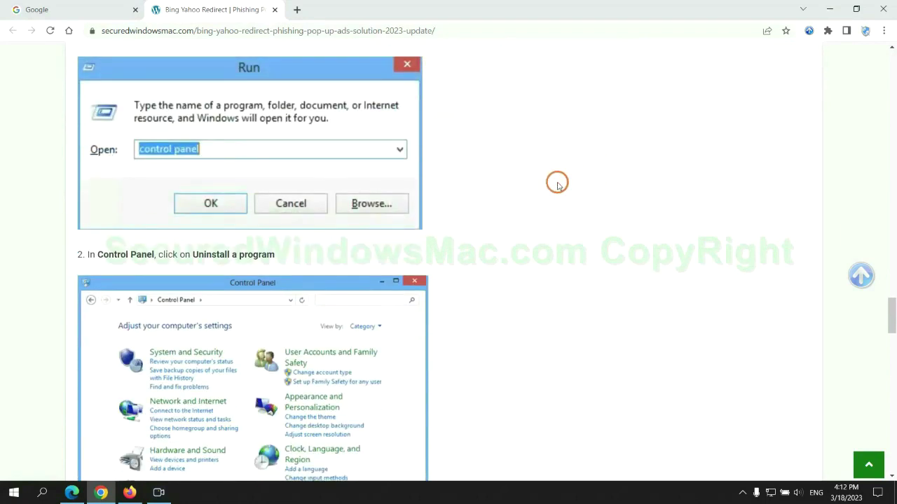
pyautogui.press('super+r')
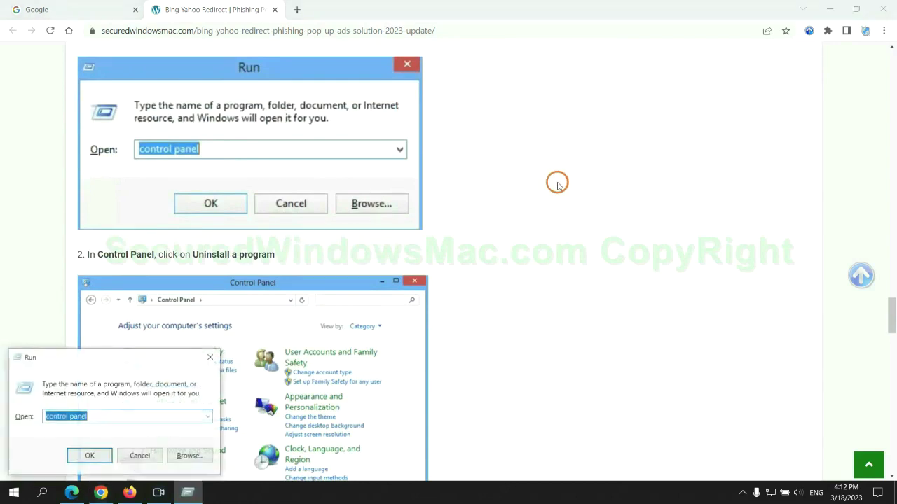
pyautogui.write('cont')
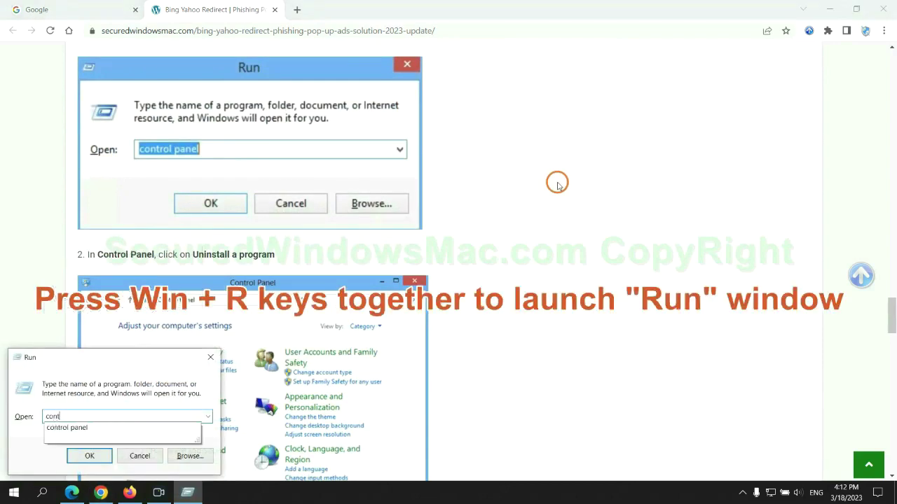
pyautogui.write('rol p')
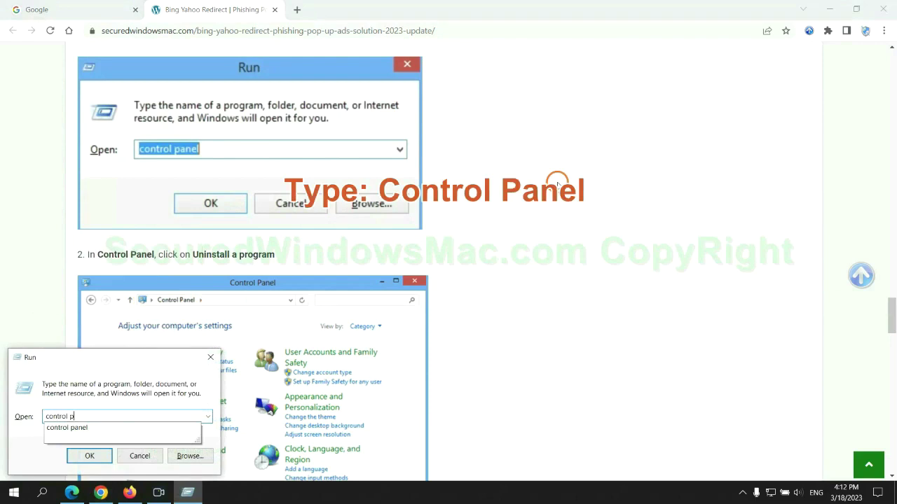
pyautogui.write('anel')
pyautogui.press('Return')
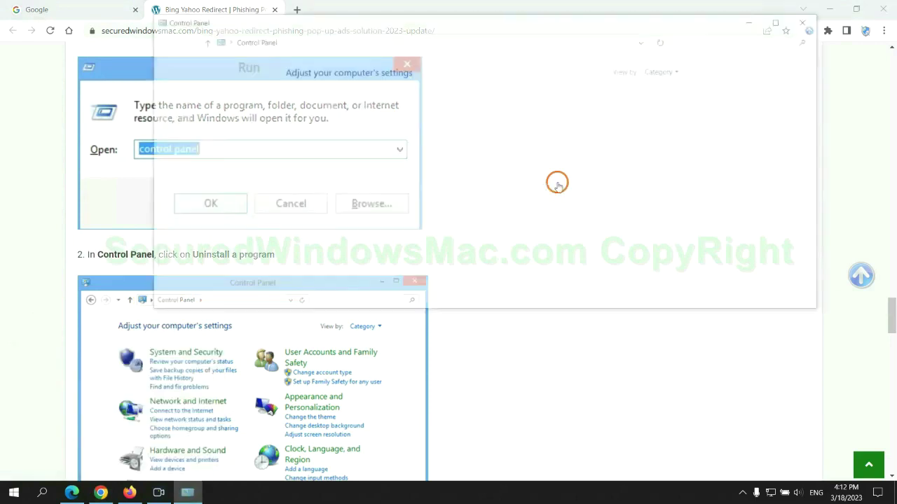
pyautogui.click(350, 248)
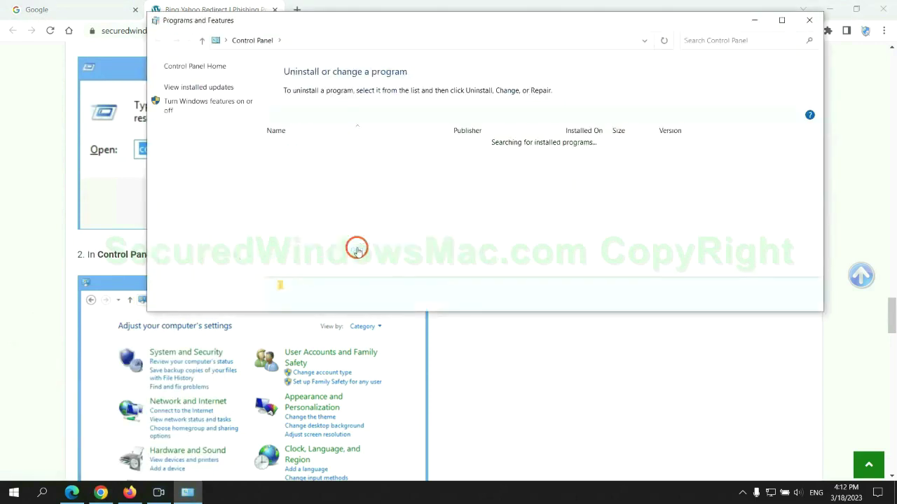
pyautogui.rightClick(312, 166)
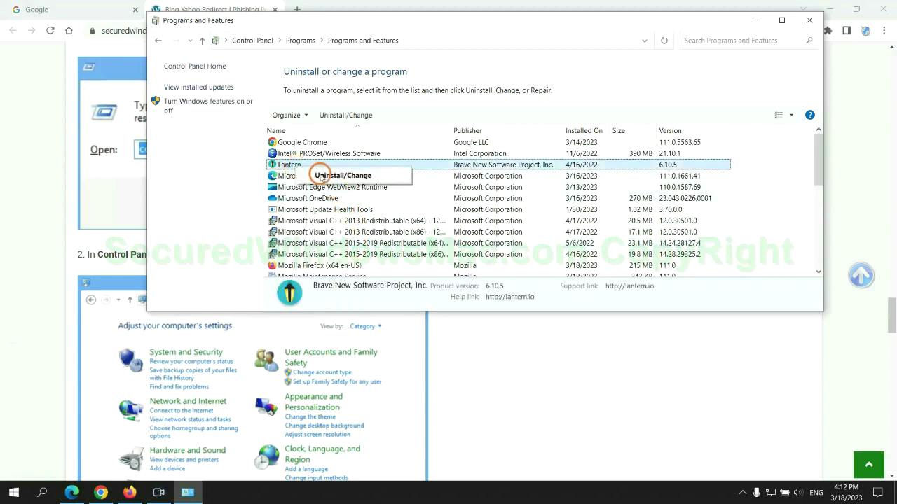
# Close the installed programs window and scroll the guide to Step 2 on malicious extensions.
pyautogui.click(809, 19)
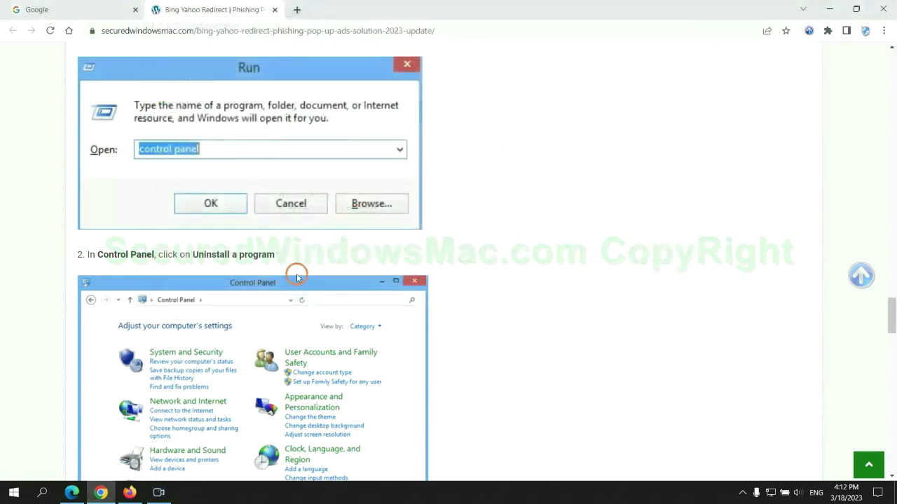
pyautogui.scroll(-5, 263, 299)
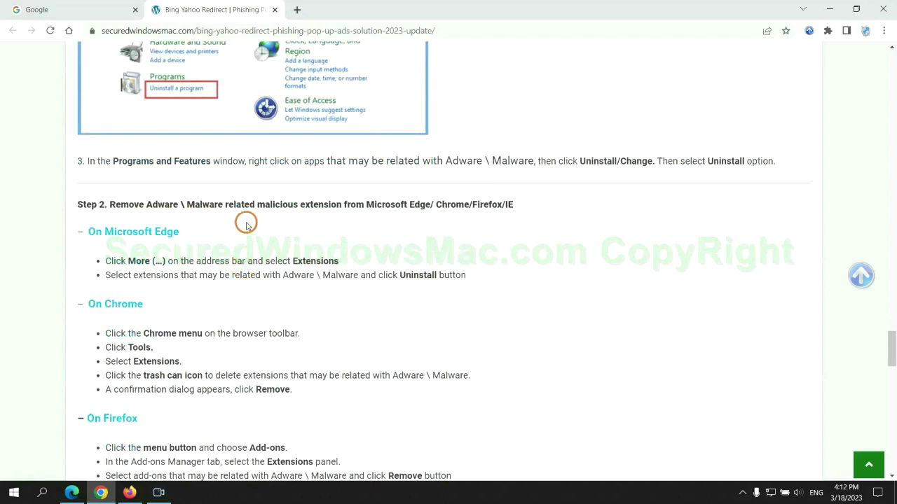
pyautogui.moveTo(255, 207); pyautogui.dragTo(344, 207)
pyautogui.click(360, 227)
# Remove the McAfee WebAdvisor extension from Edge's extensions page and close that tab.
pyautogui.click(75, 489)
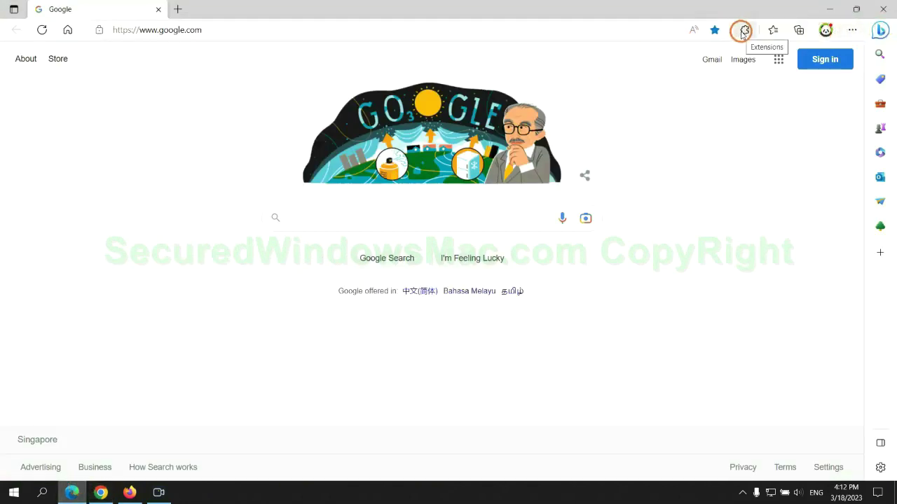
pyautogui.click(743, 32)
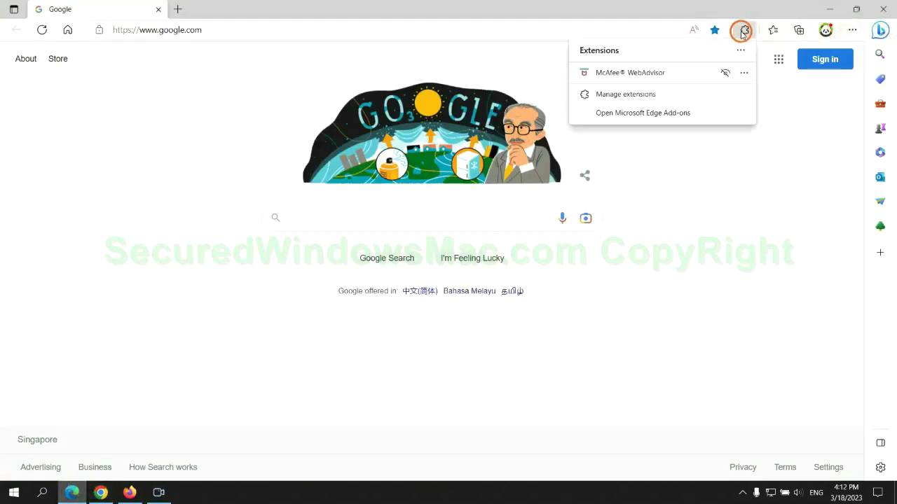
pyautogui.click(621, 92)
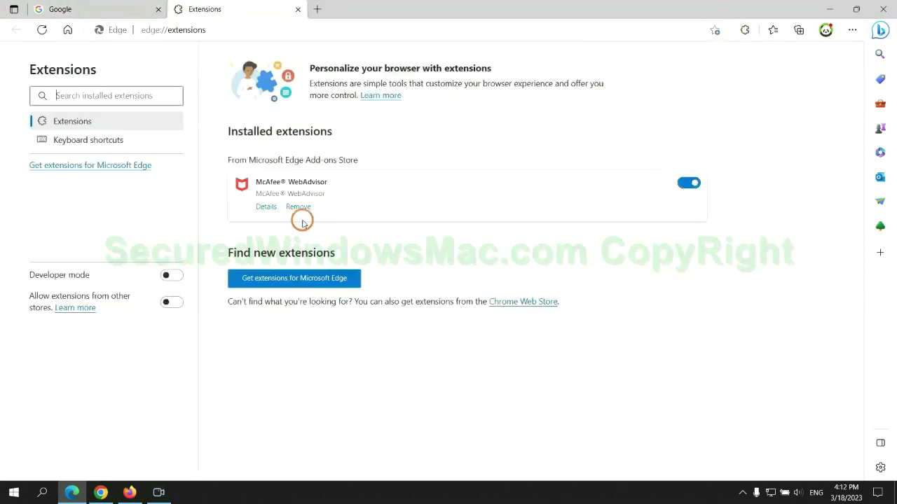
pyautogui.click(298, 207)
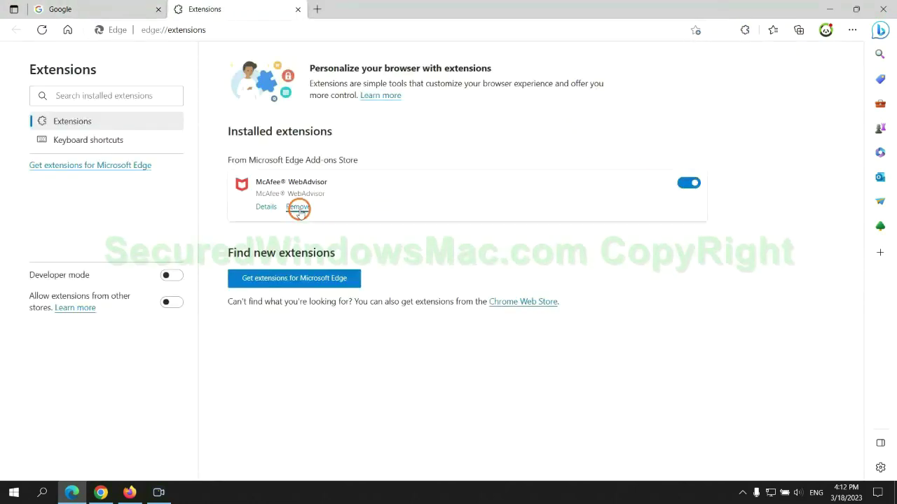
pyautogui.click(646, 111)
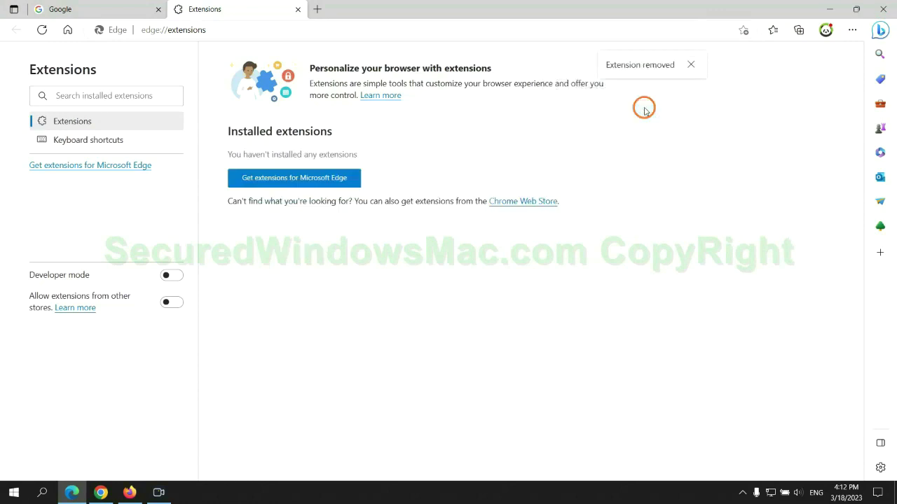
pyautogui.click(298, 9)
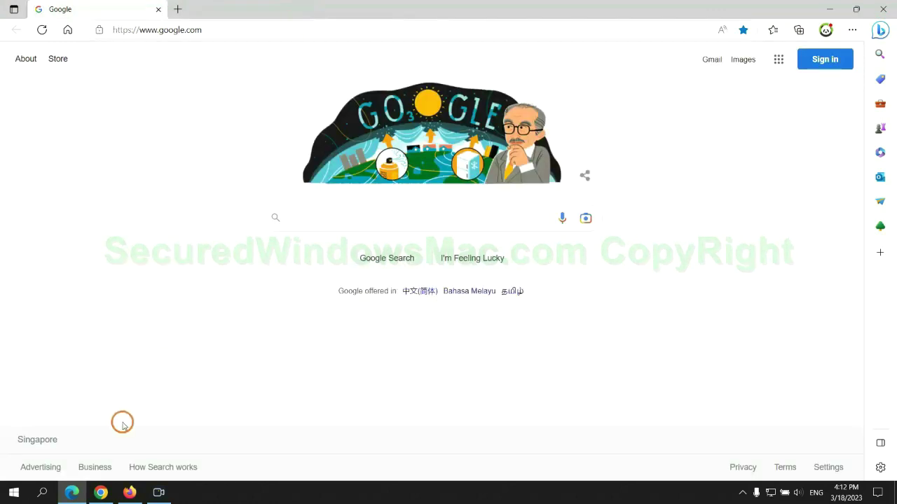
# Remove Chrome's Ecosia extension, leaving only Scroll To Top, and close Ecosia's farewell page.
pyautogui.click(109, 494)
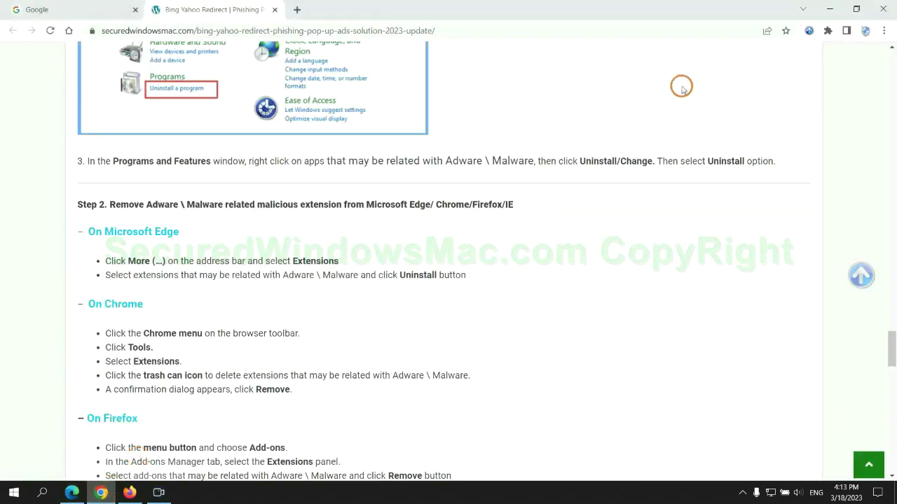
pyautogui.click(827, 30)
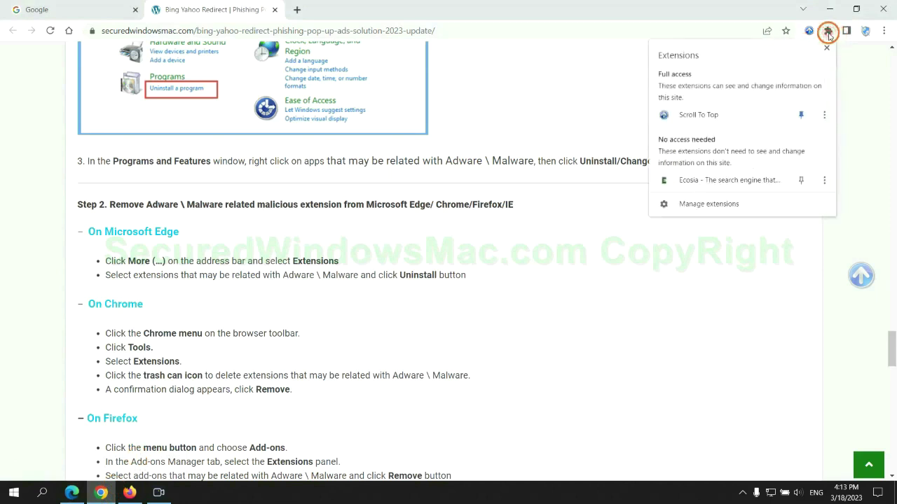
pyautogui.click(725, 204)
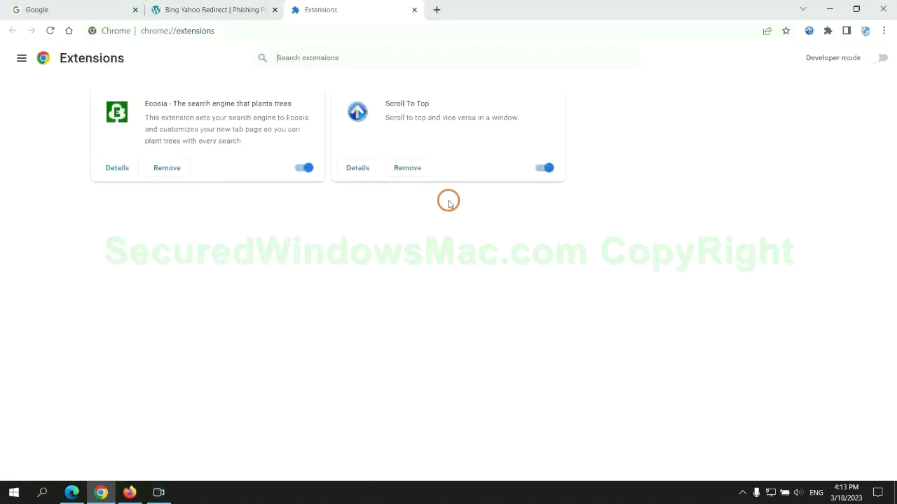
pyautogui.click(168, 165)
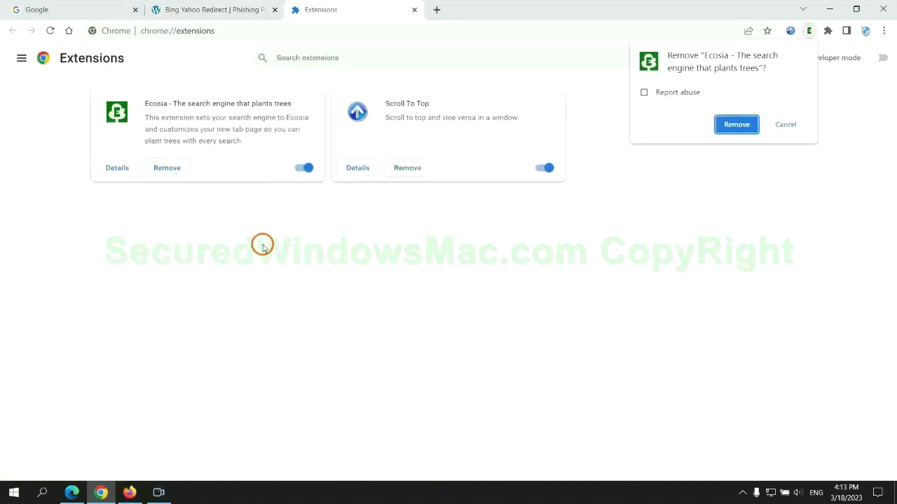
pyautogui.click(745, 126)
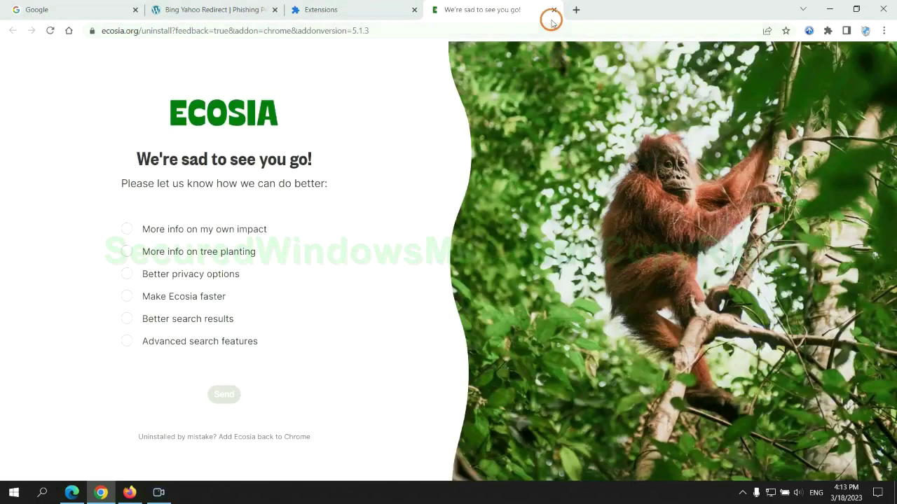
pyautogui.click(553, 10)
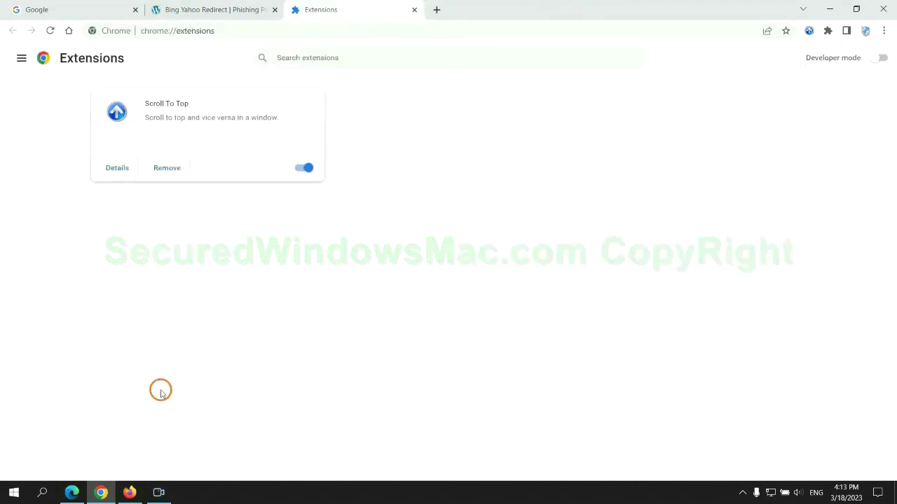
pyautogui.click(130, 492)
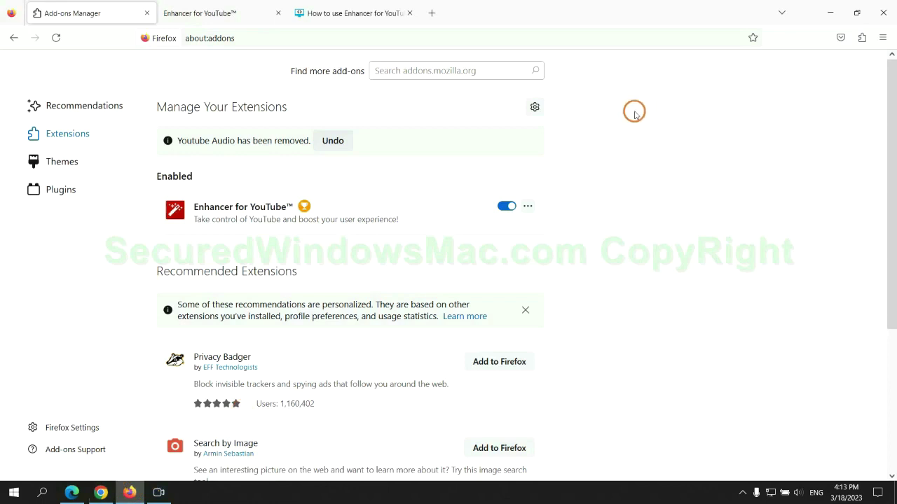
# Remove Enhancer for YouTube in Firefox's add-ons manager, then highlight the guide's Step 3 registry text.
pyautogui.click(861, 39)
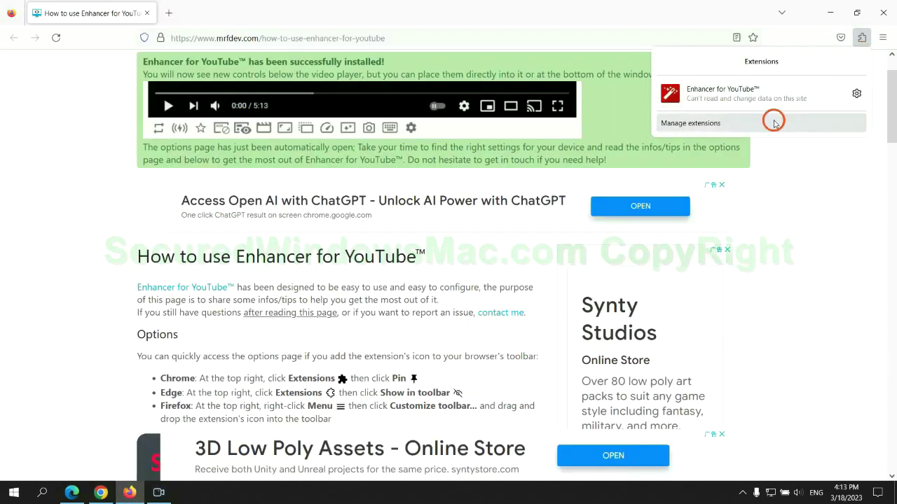
pyautogui.click(774, 121)
pyautogui.click(528, 172)
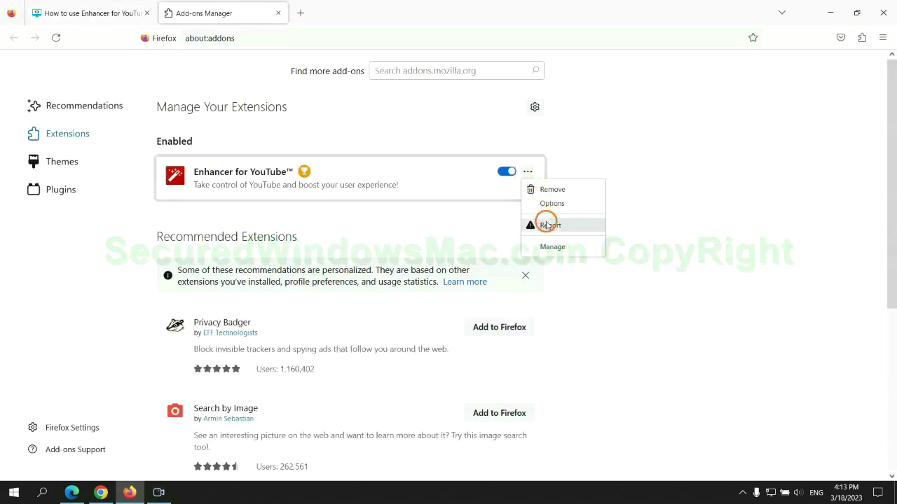
pyautogui.click(552, 190)
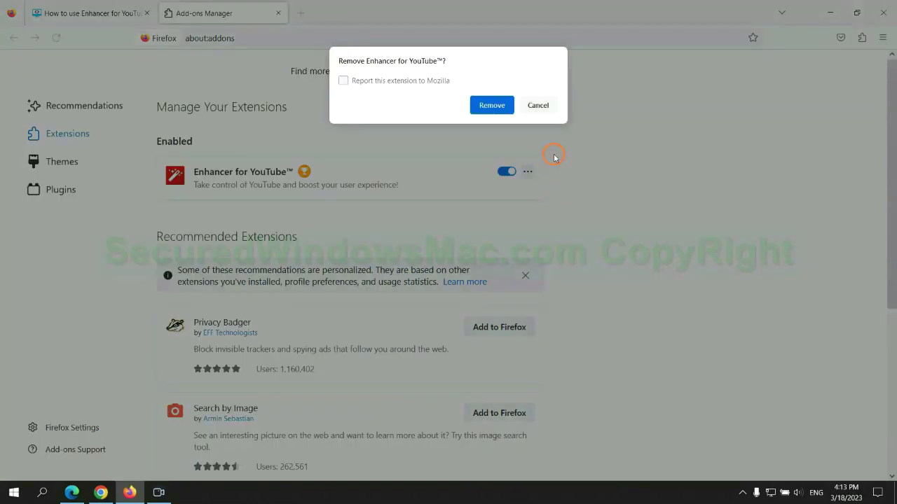
pyautogui.click(500, 112)
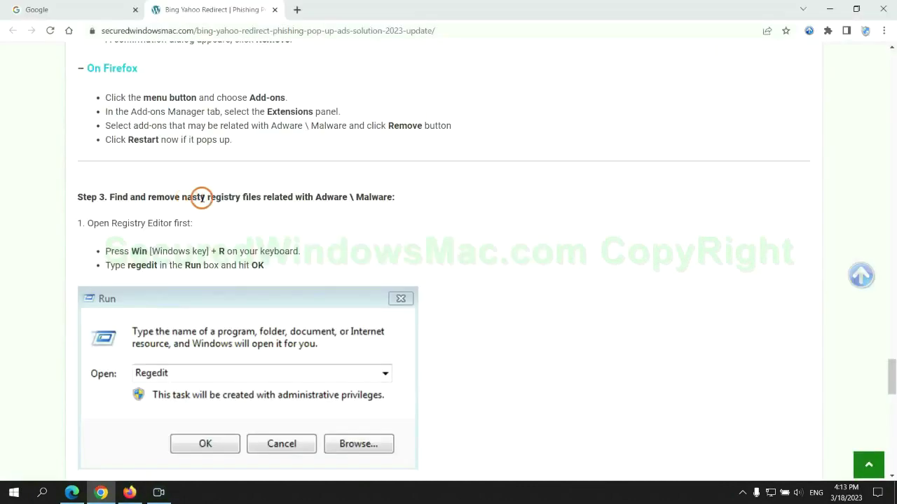
pyautogui.moveTo(206, 199); pyautogui.dragTo(259, 216)
# Launch Registry Editor by running regedit from the Run box.
pyautogui.click(259, 216)
pyautogui.scroll(-2, 245, 203)
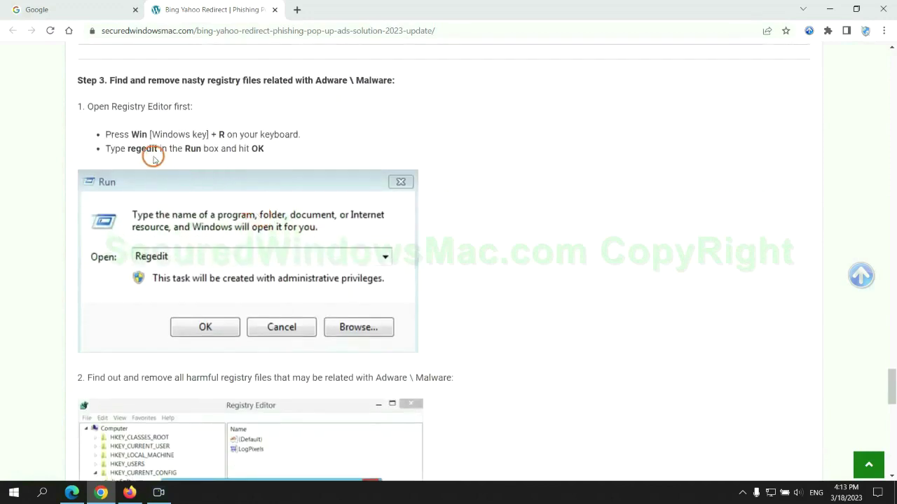
pyautogui.press('super+r')
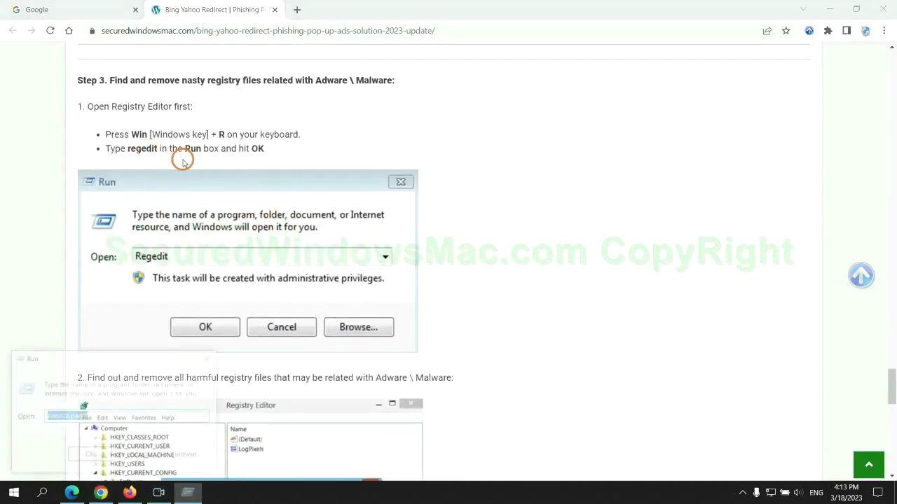
pyautogui.write('re')
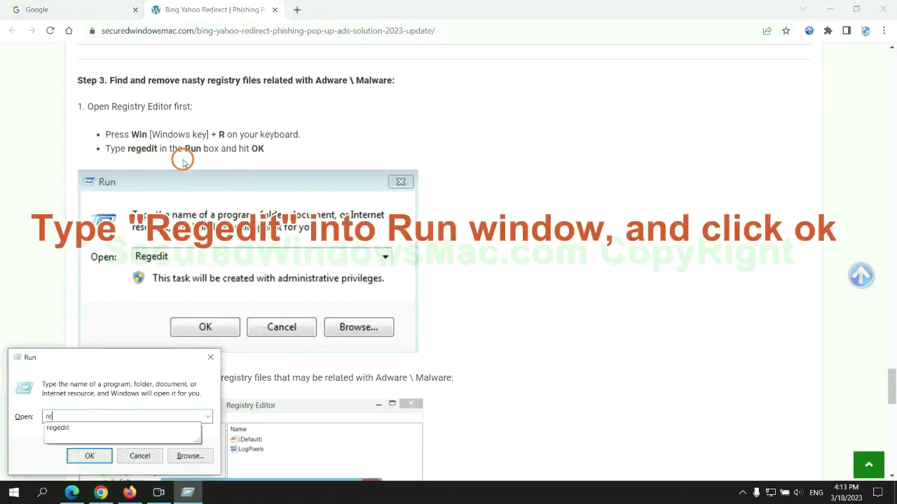
pyautogui.write('gedit')
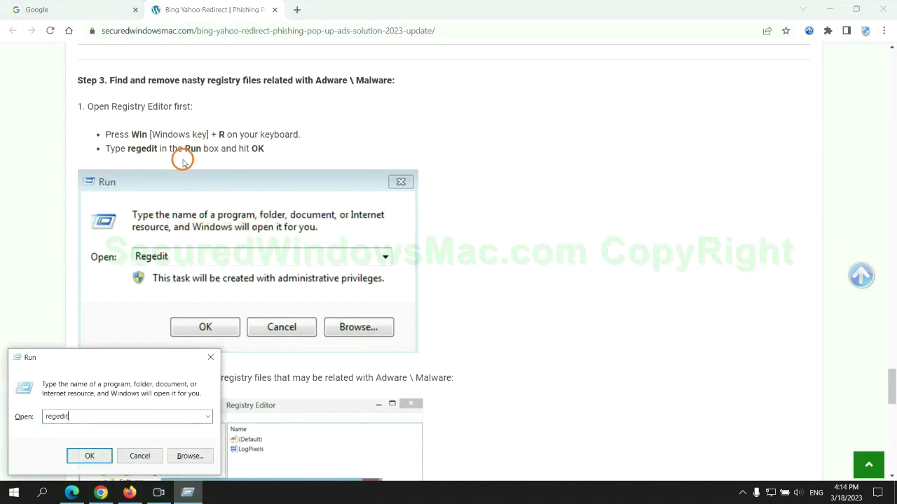
pyautogui.press('Return')
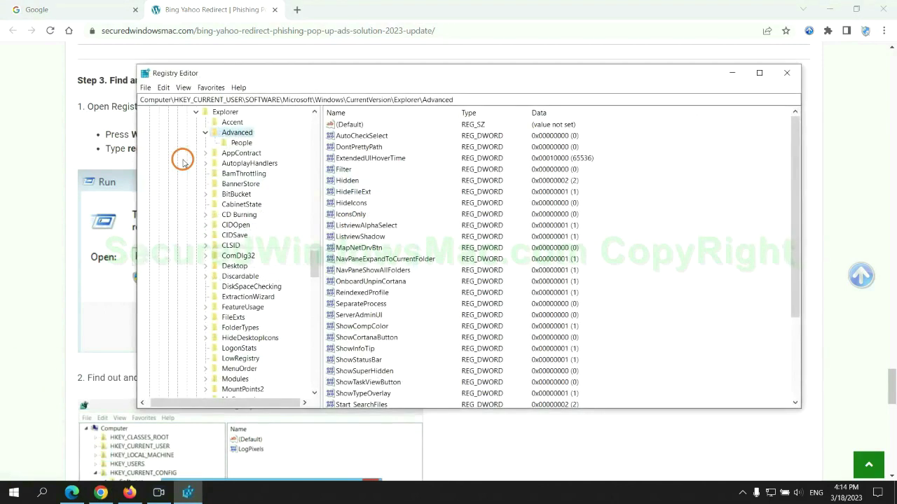
# Search the registry for 'App' and bring up actions for the found StoreAppsOnTaskbar value.
pyautogui.click(163, 87)
pyautogui.click(193, 166)
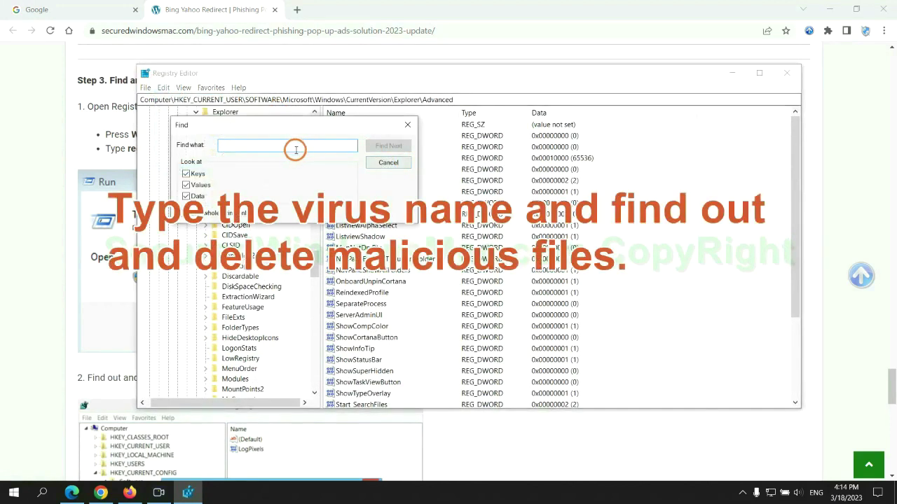
pyautogui.write('Apps')
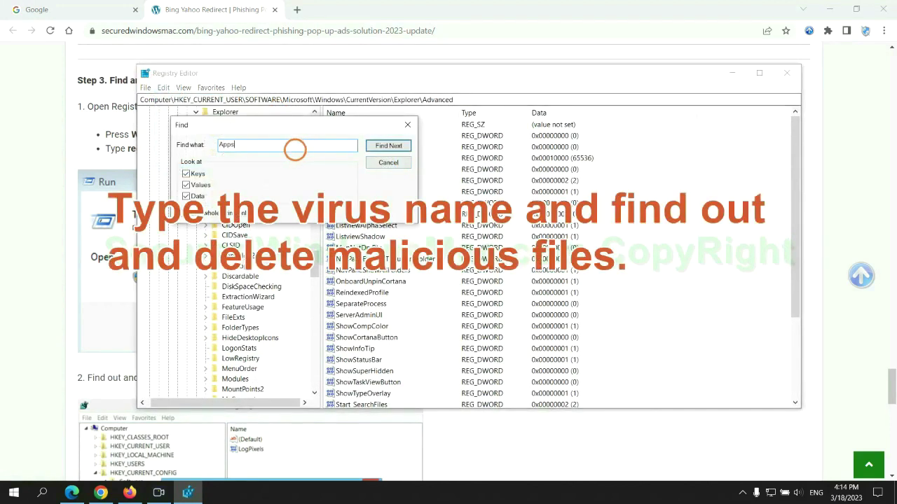
pyautogui.press('Return')
pyautogui.scroll(-2, 515, 302)
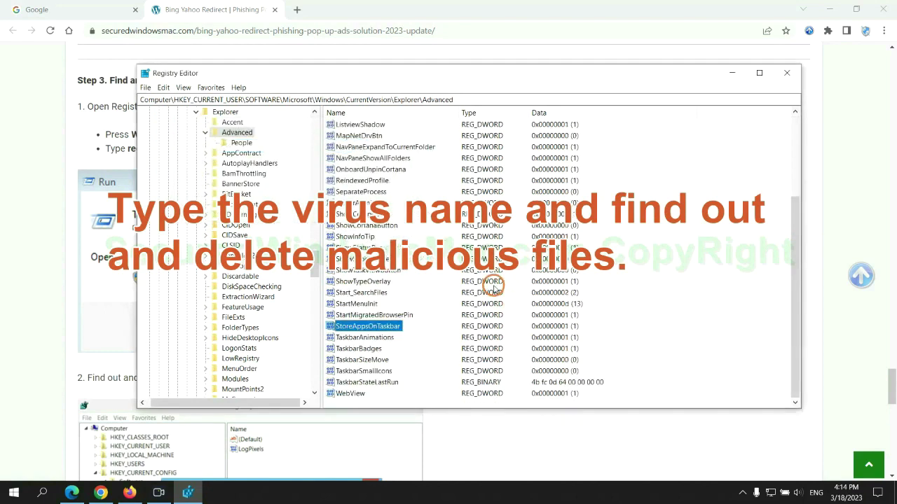
pyautogui.rightClick(402, 329)
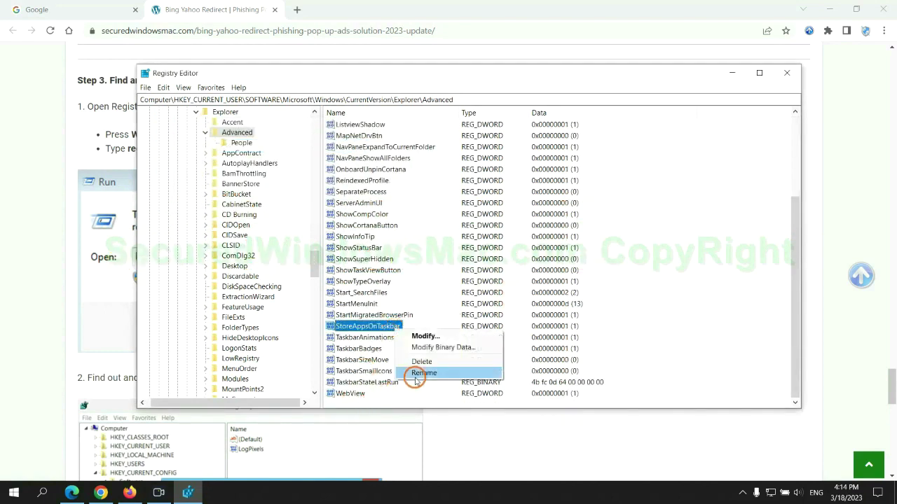
# Delete the StoreAppsOnTaskbar value, then scroll the article to the Step 4 Reset instructions.
pyautogui.click(423, 363)
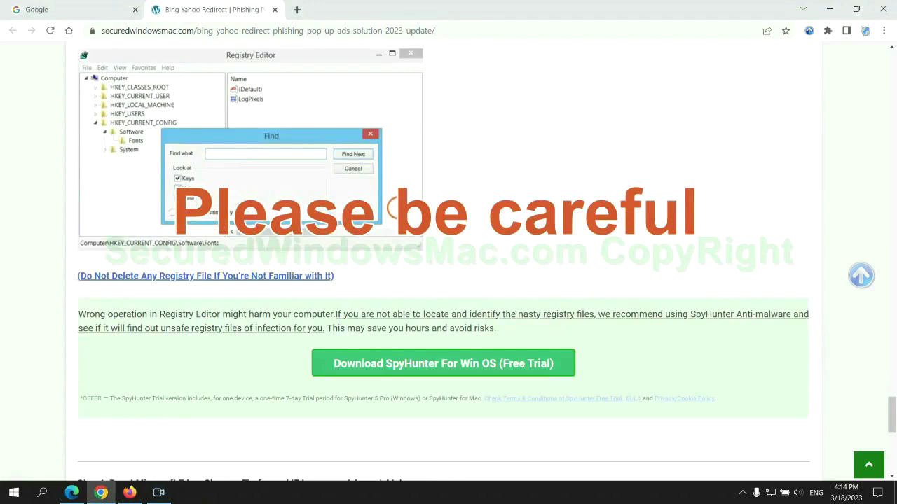
pyautogui.scroll(-1, 396, 209)
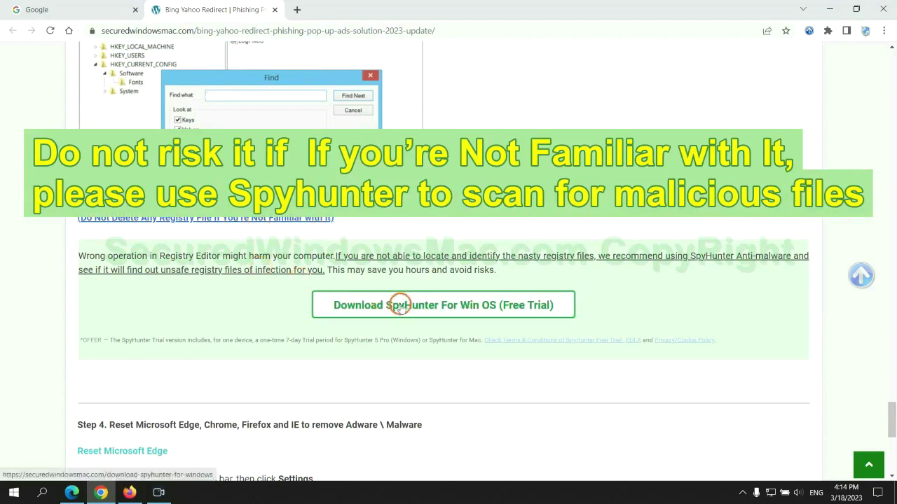
pyautogui.scroll(-5, 400, 307)
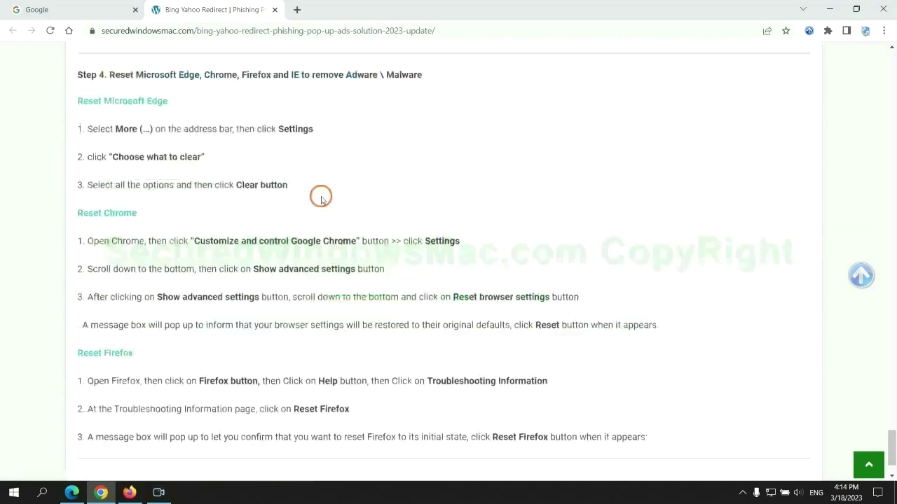
pyautogui.doubleClick(119, 74)
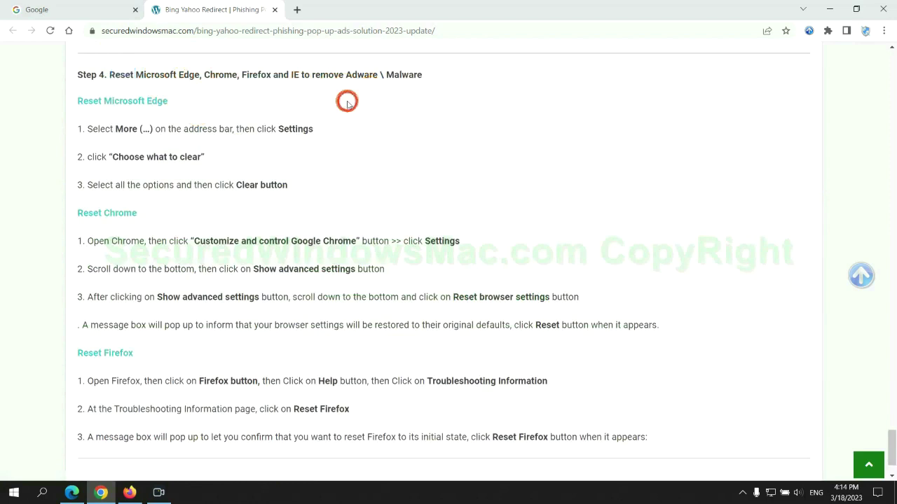
pyautogui.click(75, 493)
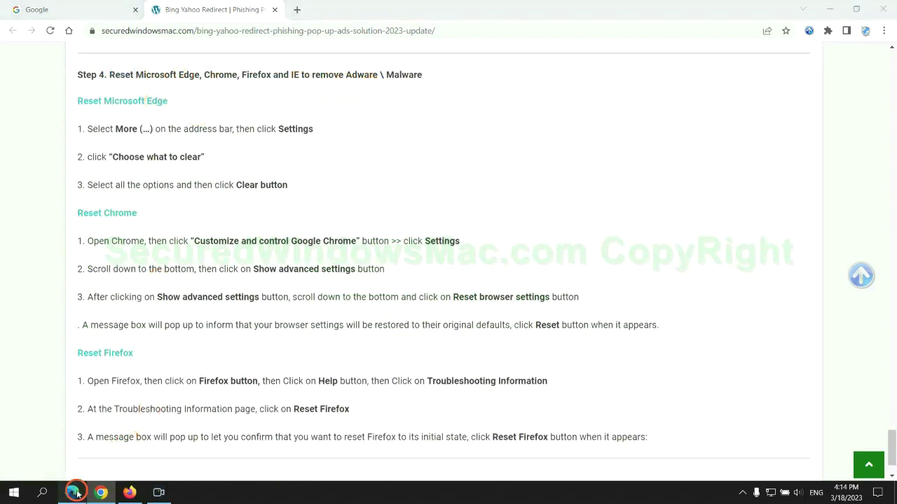
# Clear Edge's all-time browsing and download history, cookies and cached files, then return to Chrome.
pyautogui.click(850, 32)
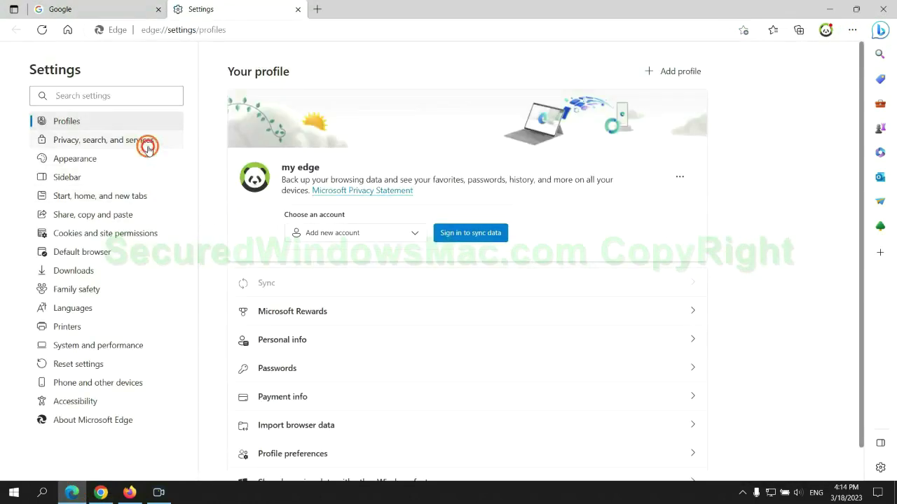
pyautogui.scroll(-3, 733, 311)
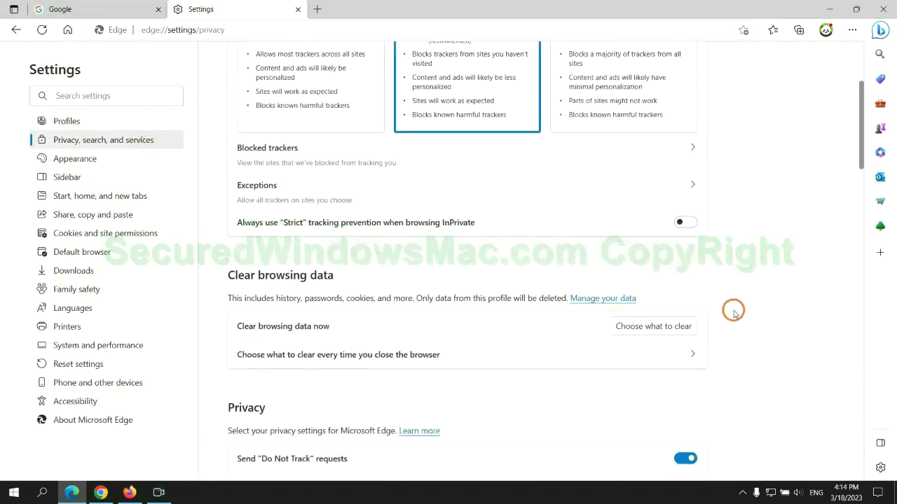
pyautogui.click(665, 326)
pyautogui.click(394, 363)
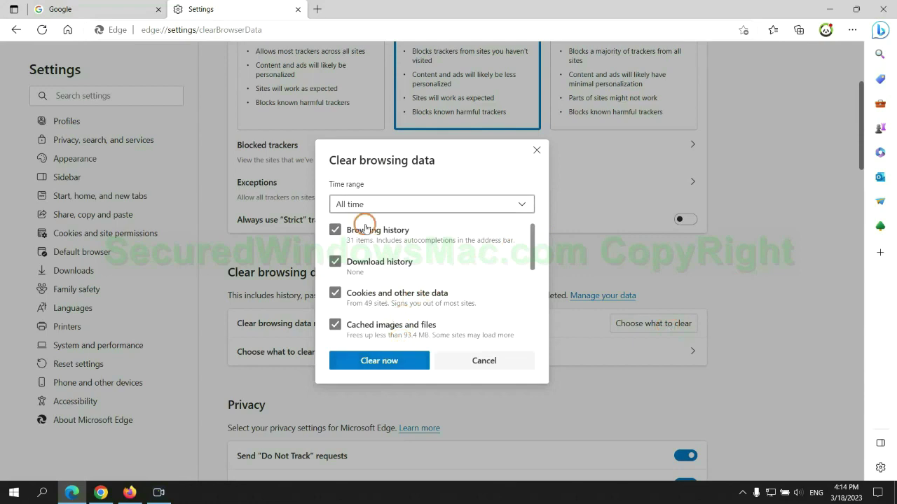
pyautogui.click(101, 493)
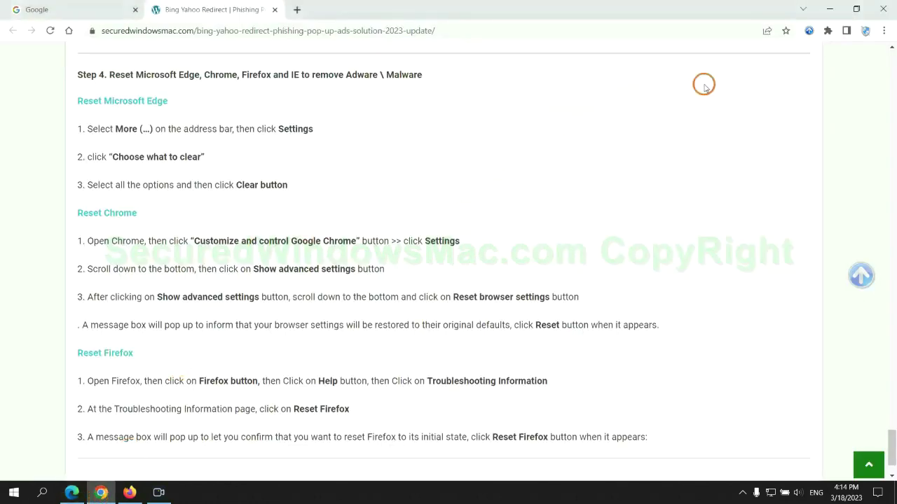
# Start restoring Chrome's settings to their original defaults from its Settings page.
pyautogui.click(883, 31)
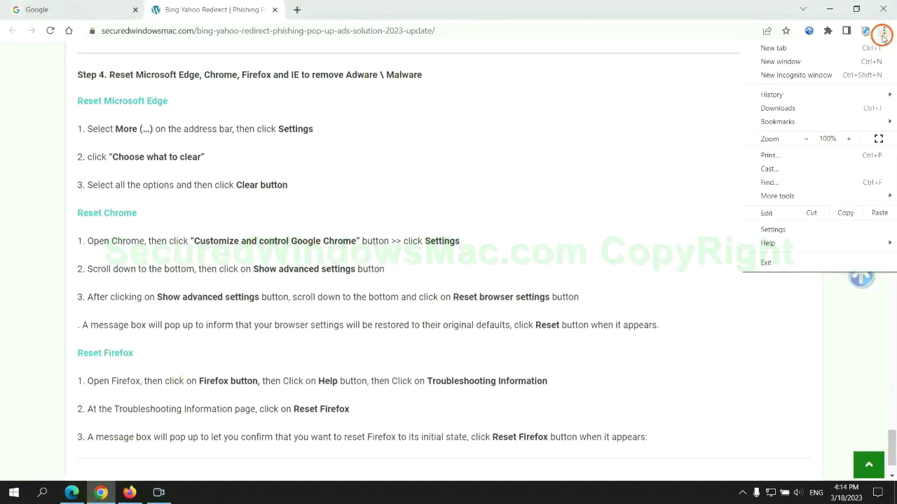
pyautogui.click(778, 228)
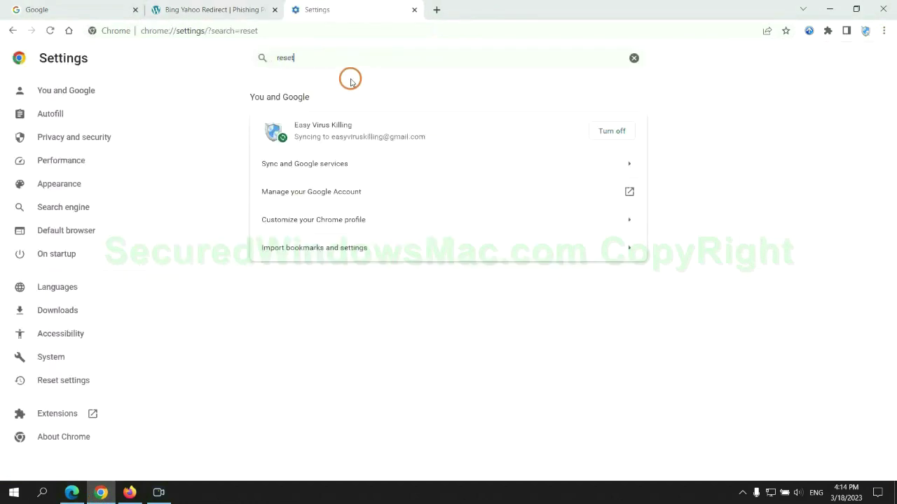
pyautogui.click(468, 313)
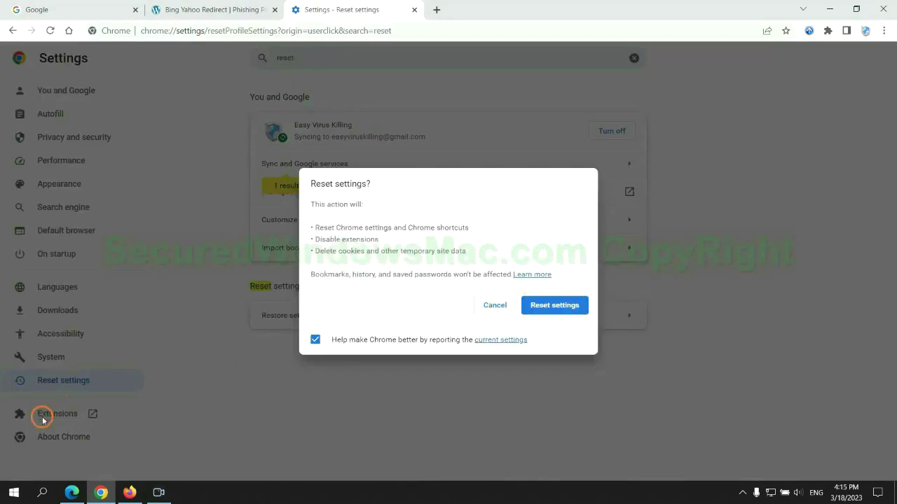
pyautogui.click(128, 484)
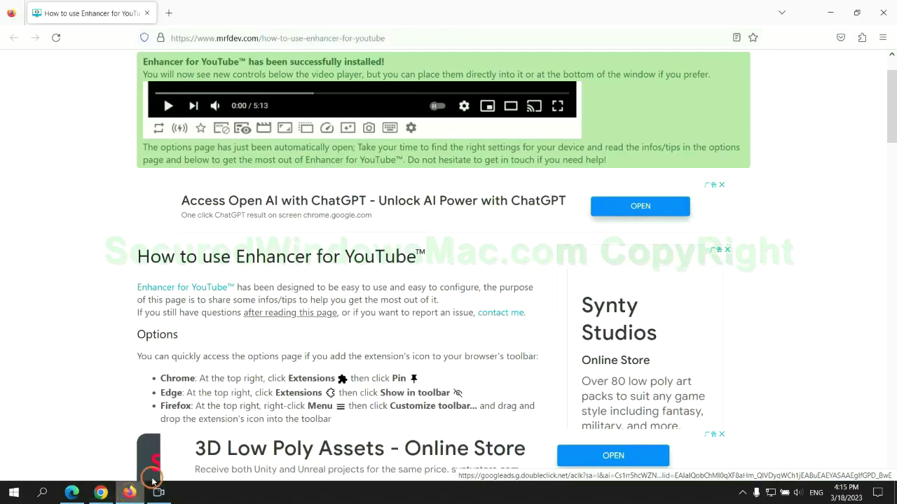
# Refresh Firefox to its defaults from the Help > More troubleshooting information page.
pyautogui.click(882, 39)
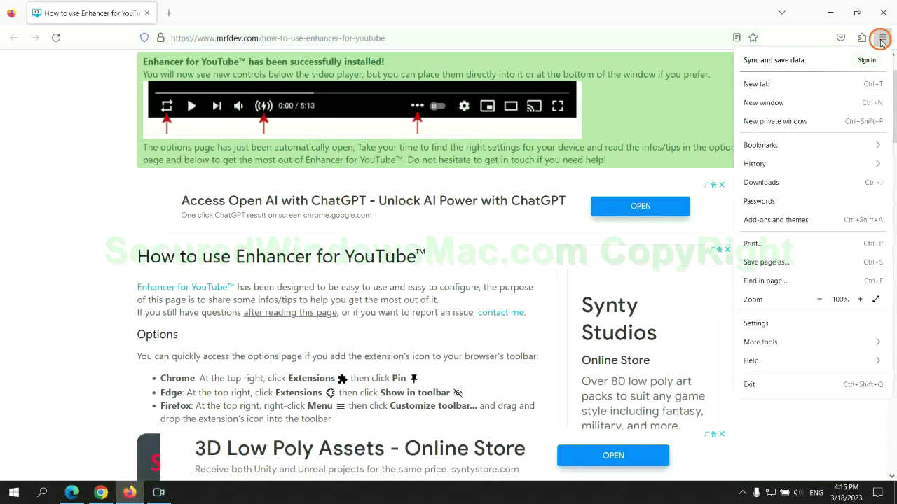
pyautogui.click(760, 356)
pyautogui.click(799, 143)
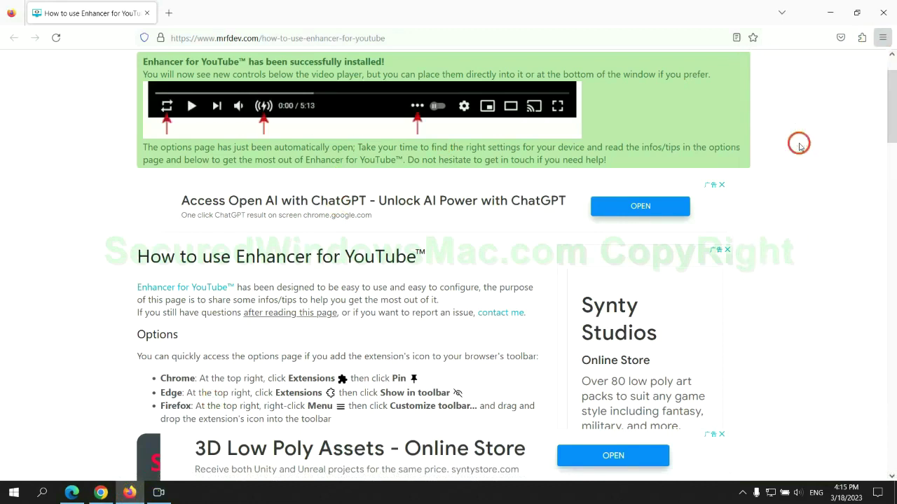
pyautogui.click(620, 137)
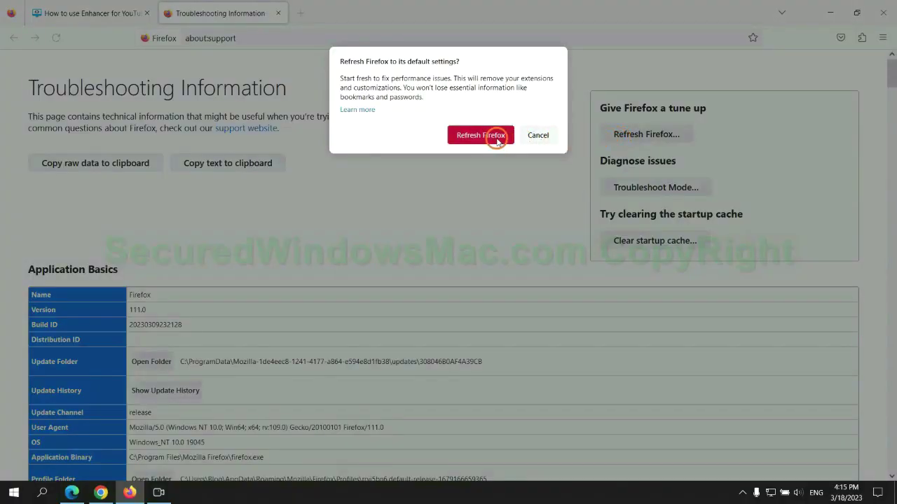
pyautogui.click(101, 493)
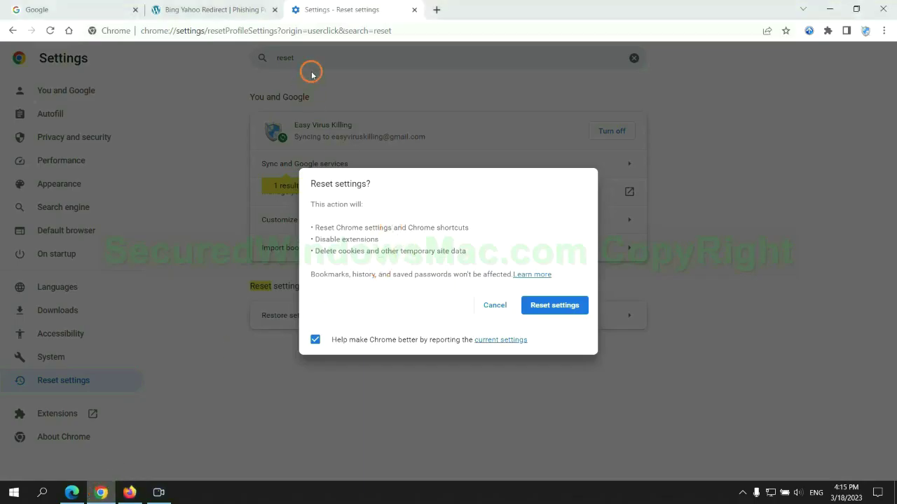